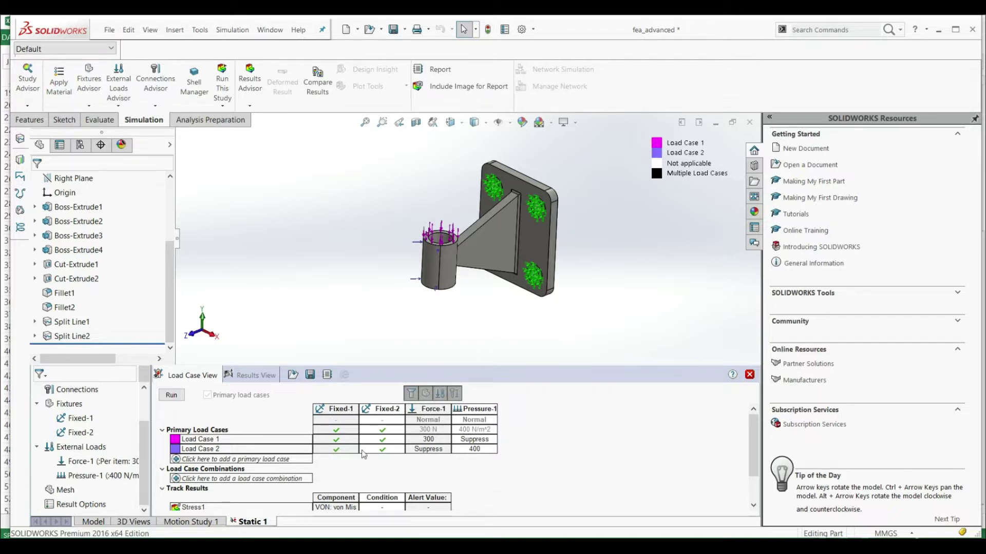
Close the load case table, reopen it from the Load Case Manager, then close it again.
left_click(749, 375)
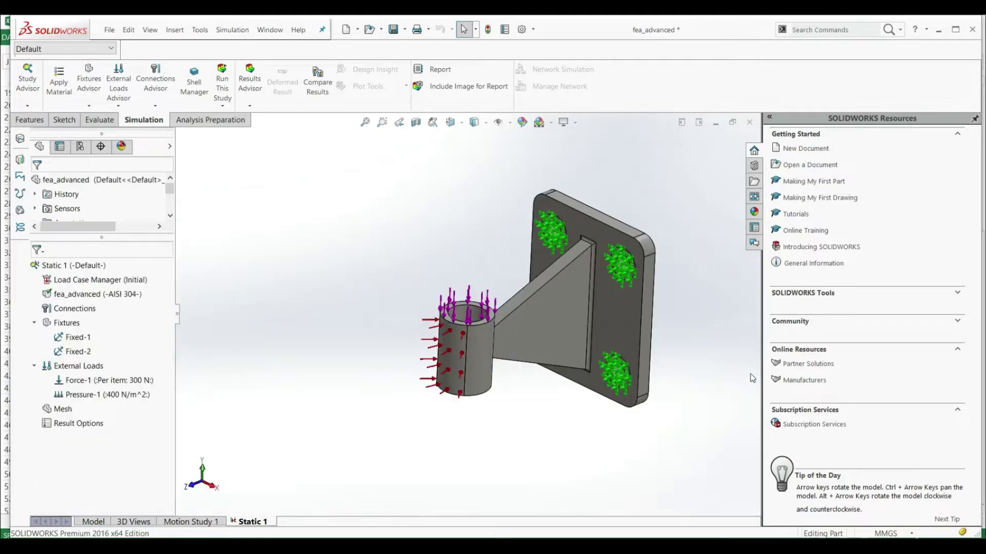
left_click(76, 286)
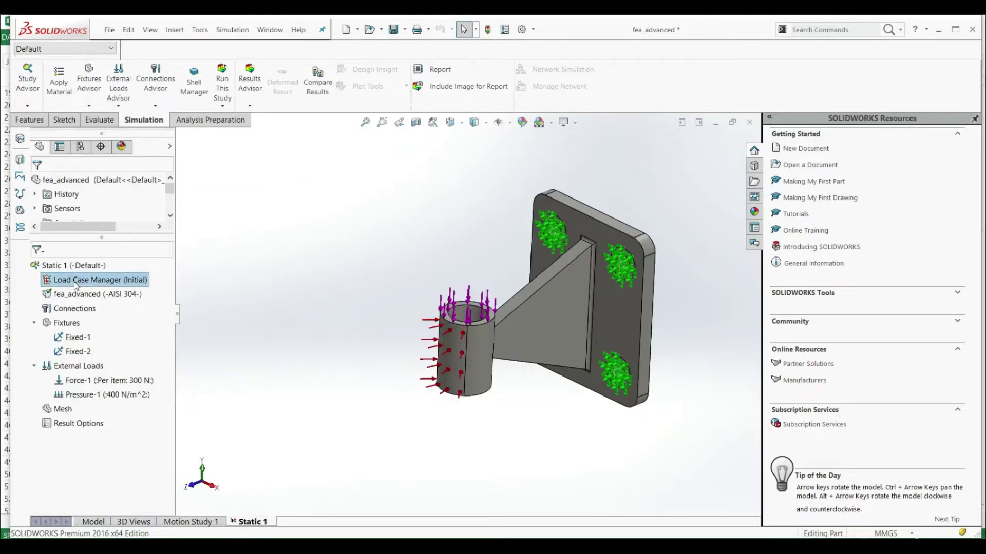
right_click(76, 286)
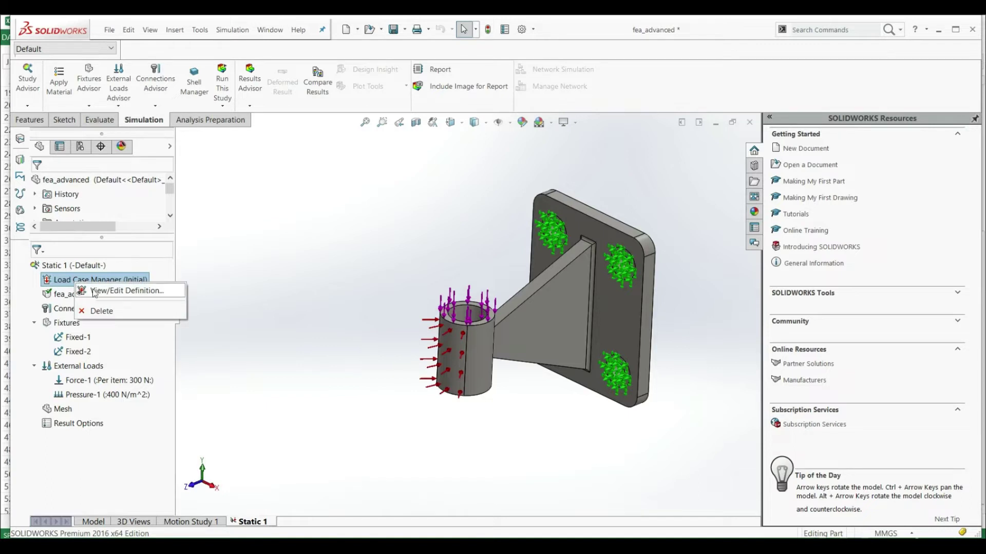
left_click(118, 291)
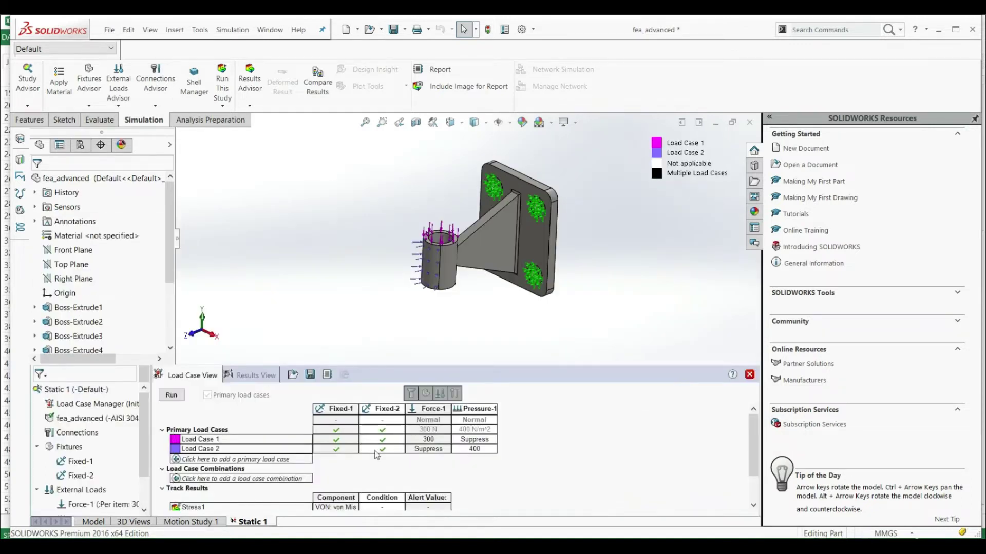
scroll(339, 459, "down", 1)
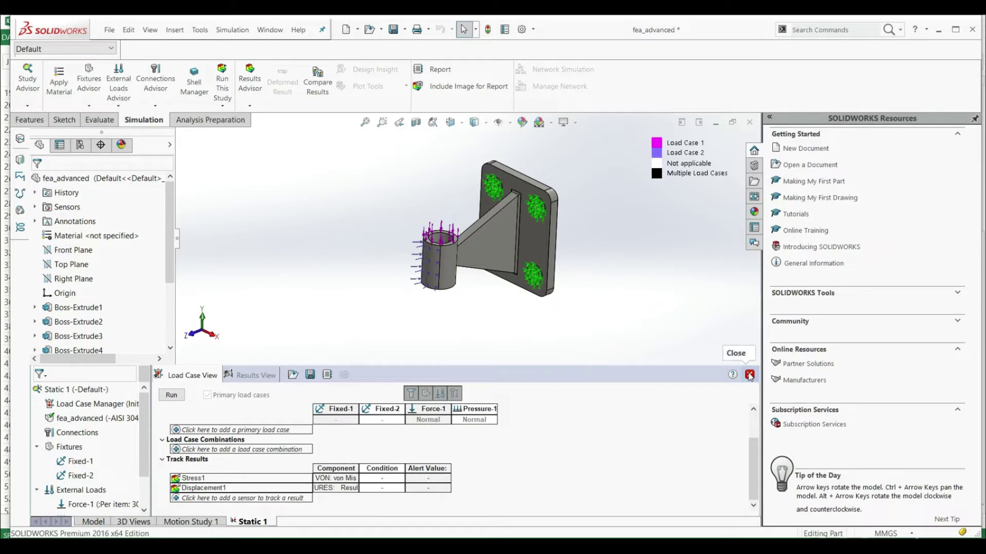
left_click(749, 375)
Zoom to fit the whole bracket and adjust the zoom level with the mouse wheel.
key("f")
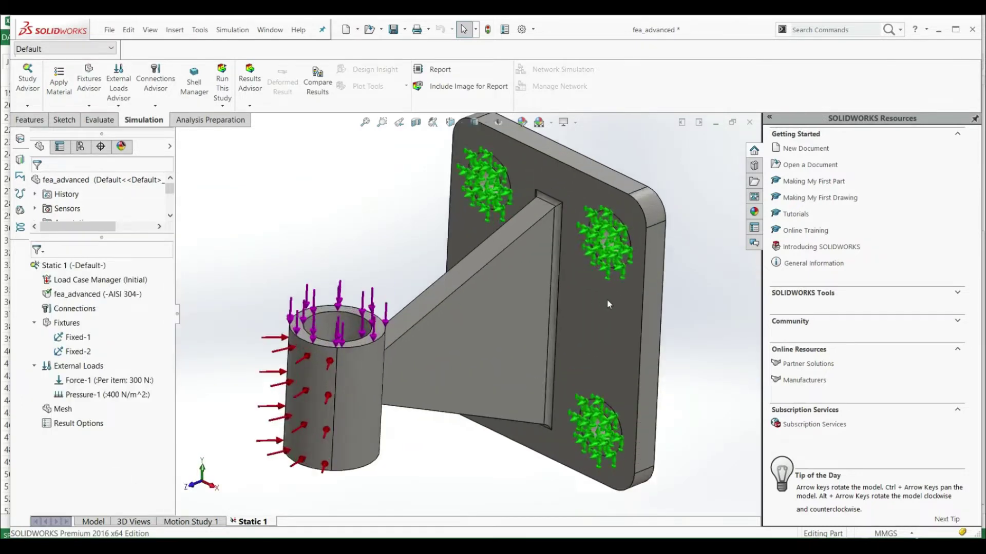
scroll(607, 304, "up", 3)
scroll(529, 308, "down", 1)
scroll(527, 324, "up", 2)
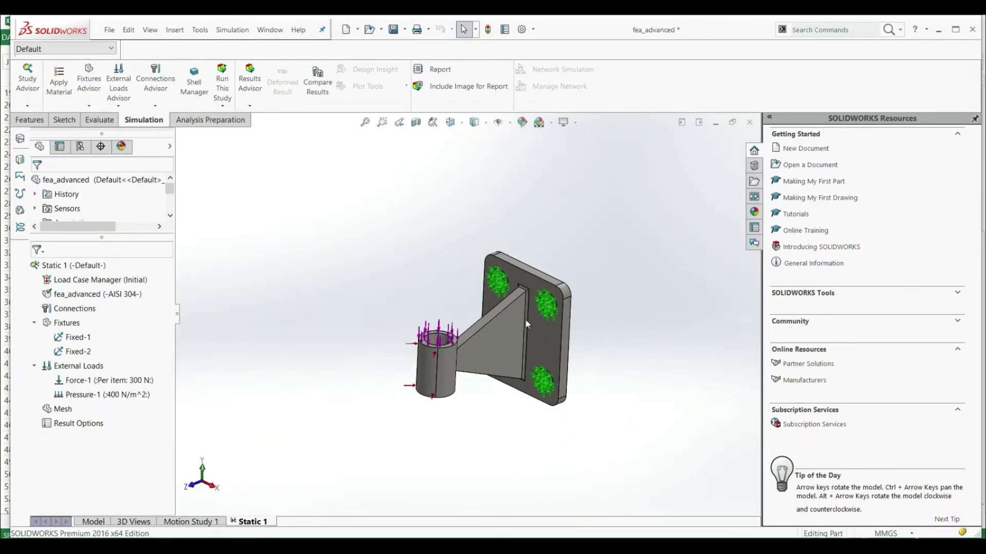
scroll(527, 324, "down", 2)
scroll(435, 368, "up", 1)
scroll(483, 315, "down", 1)
scroll(417, 339, "up", 1)
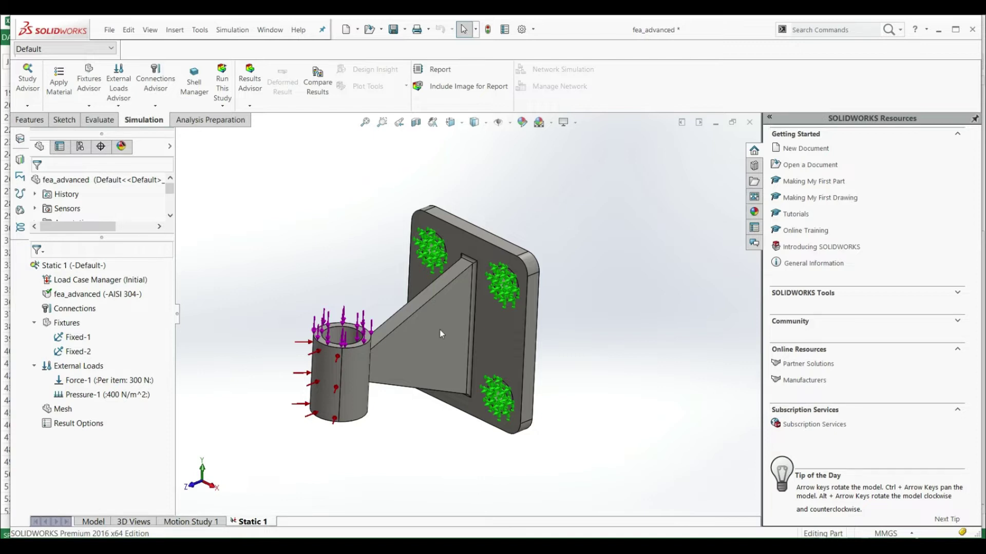
Start a new mesh for the bracket and nudge the density slider slightly finer.
right_click(54, 414)
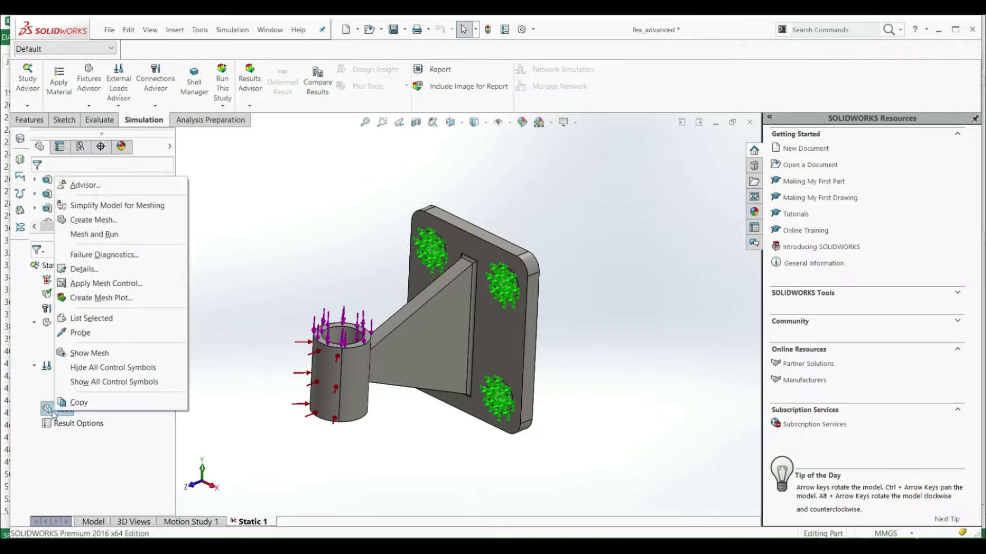
left_click(94, 223)
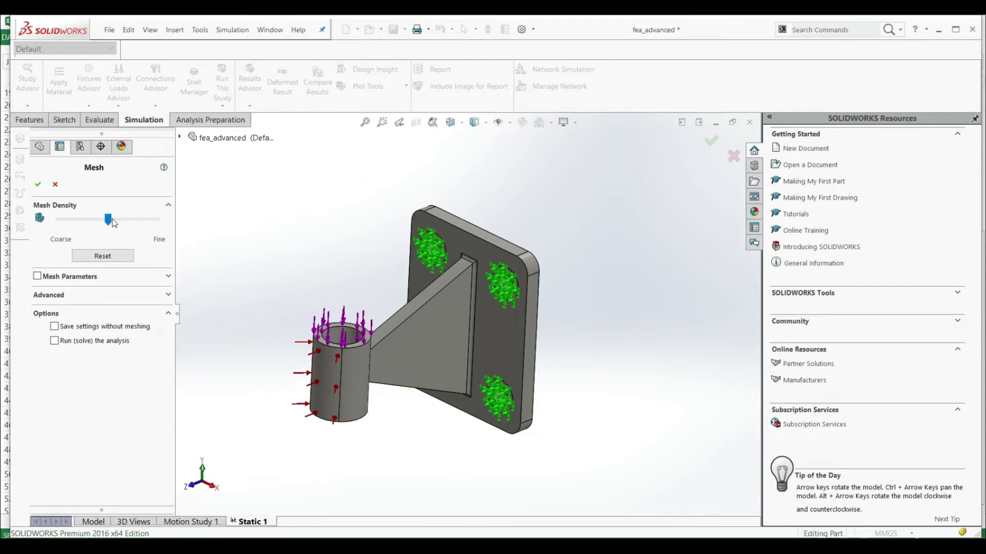
mouse_move(108, 225)
left_mouse_down()
mouse_move(87, 225)
mouse_move(122, 226)
mouse_move(98, 226)
left_mouse_up()
left_click_drag(98, 219, 107, 224)
Enable Mesh Parameters, keep 6.15886878 mm element size and 0.30794344 mm tolerance, and mesh.
left_click(70, 277)
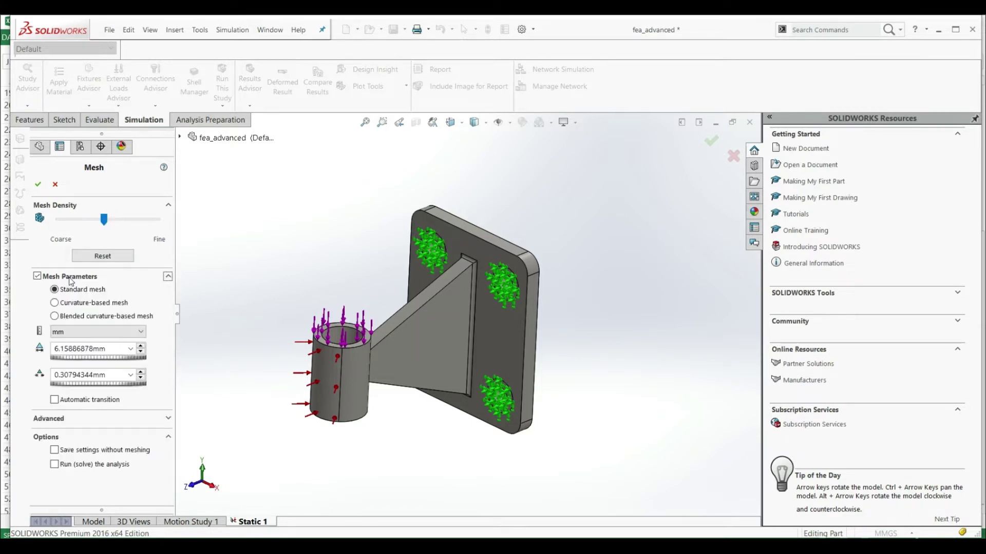
double_click(114, 348)
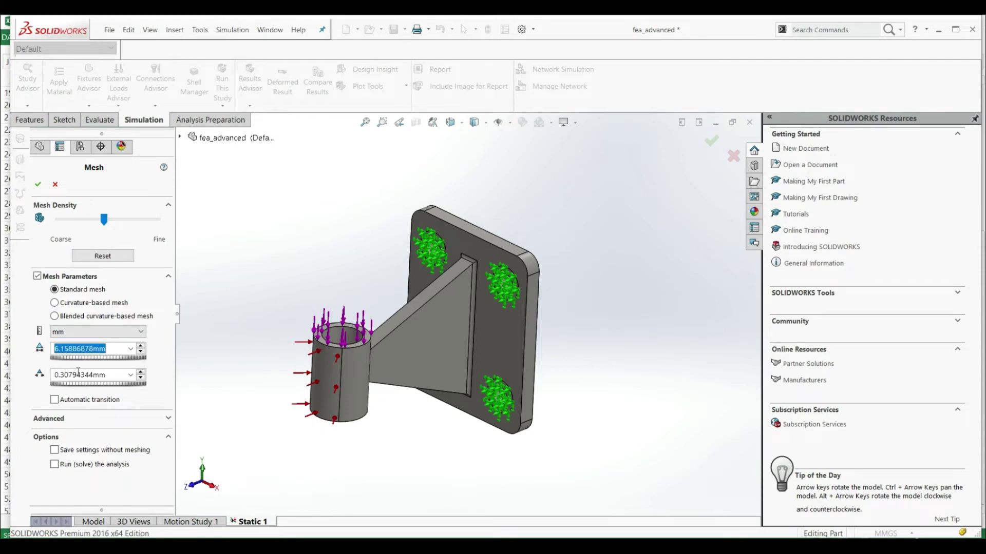
double_click(77, 372)
double_click(77, 351)
double_click(74, 375)
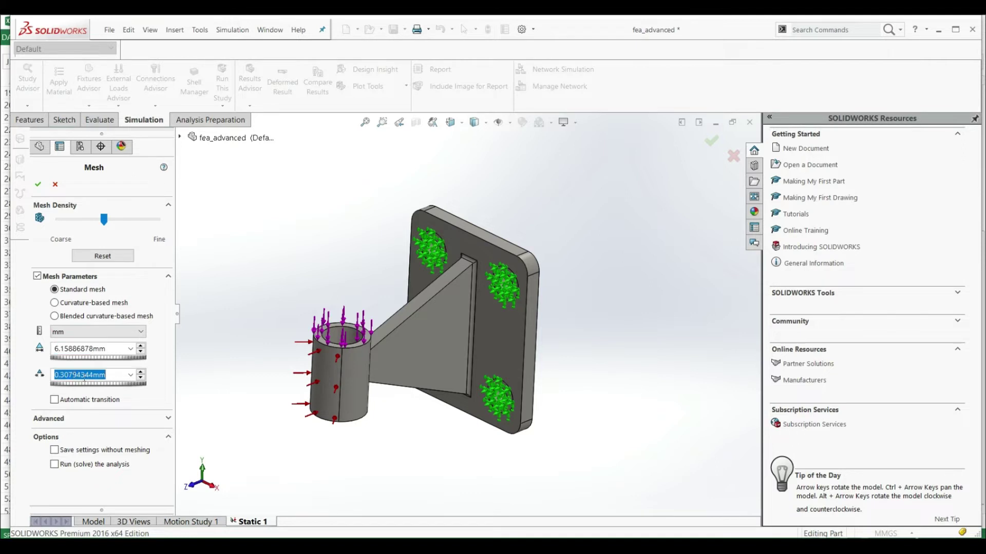
double_click(93, 349)
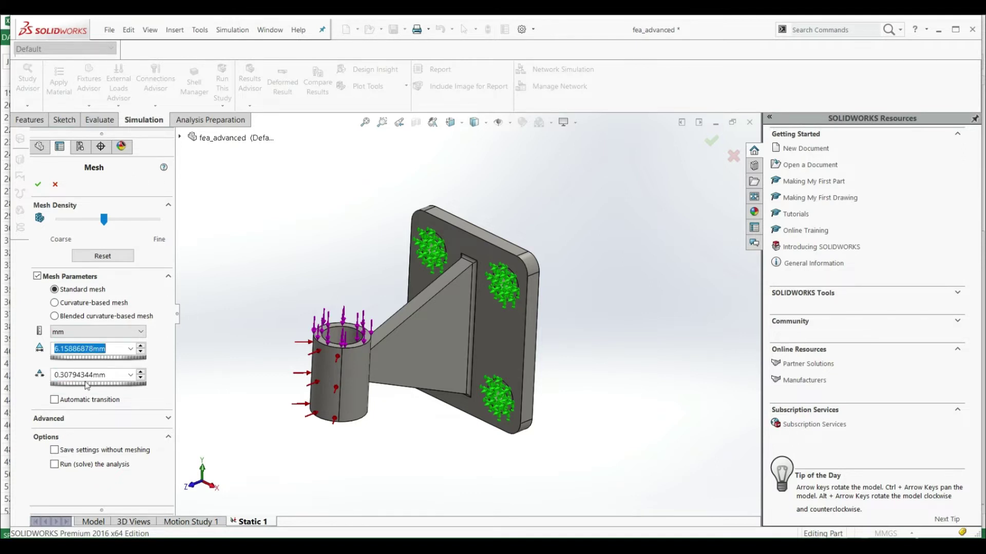
double_click(88, 374)
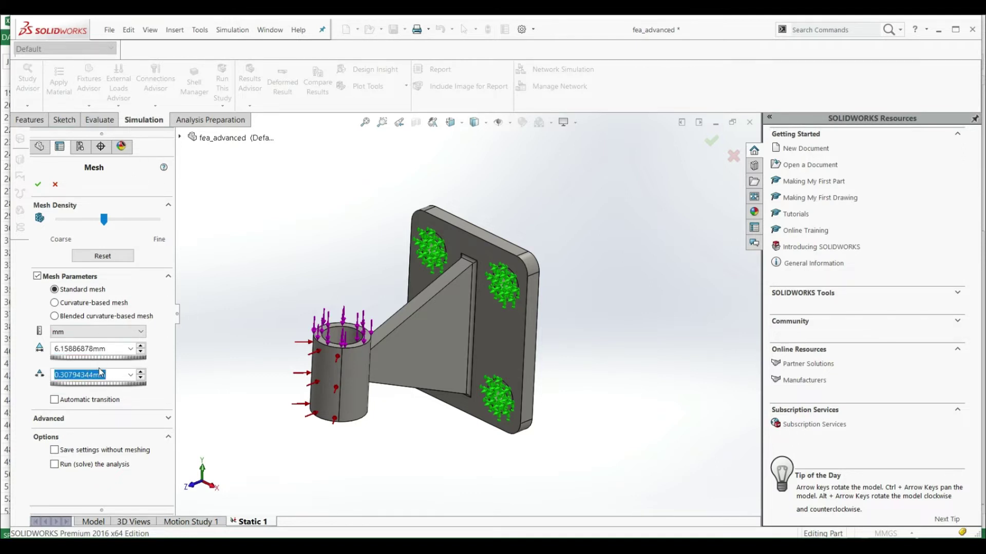
left_click(38, 184)
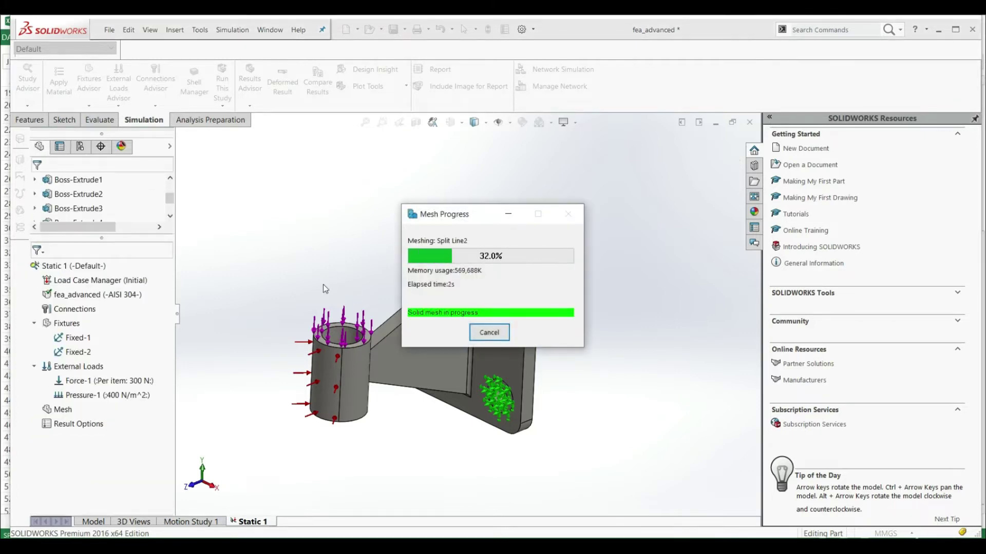
middle_click_drag(324, 286, 505, 358)
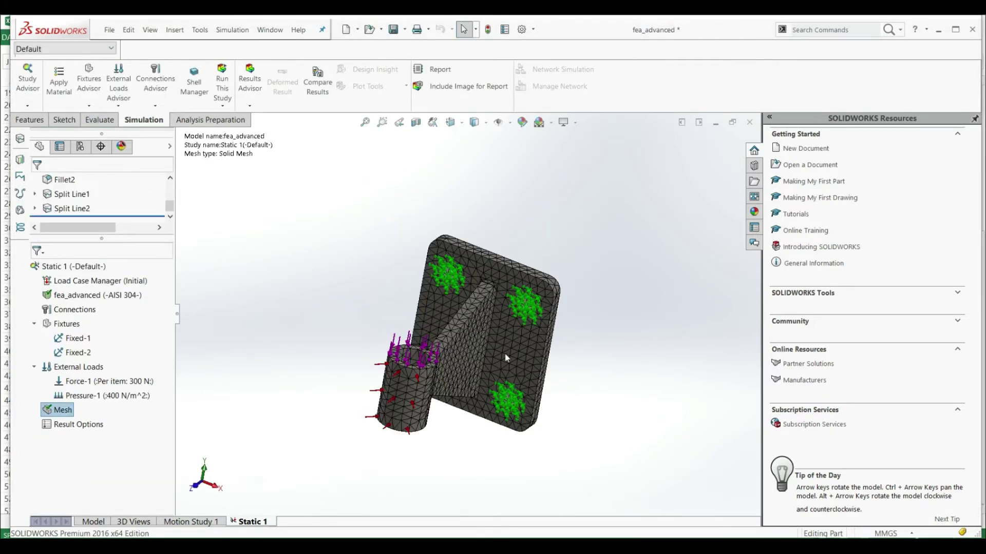
scroll(564, 363, "up", 3)
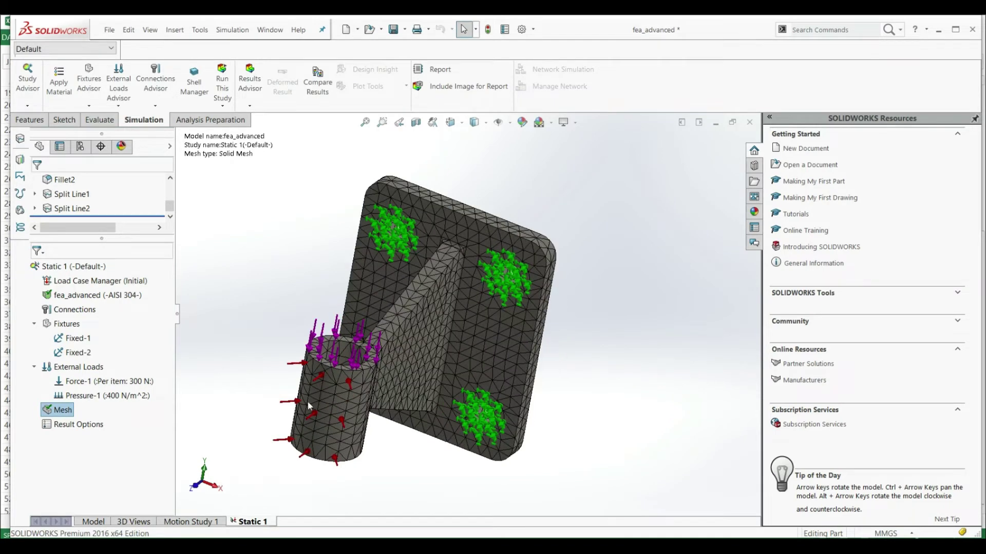
right_click(50, 411)
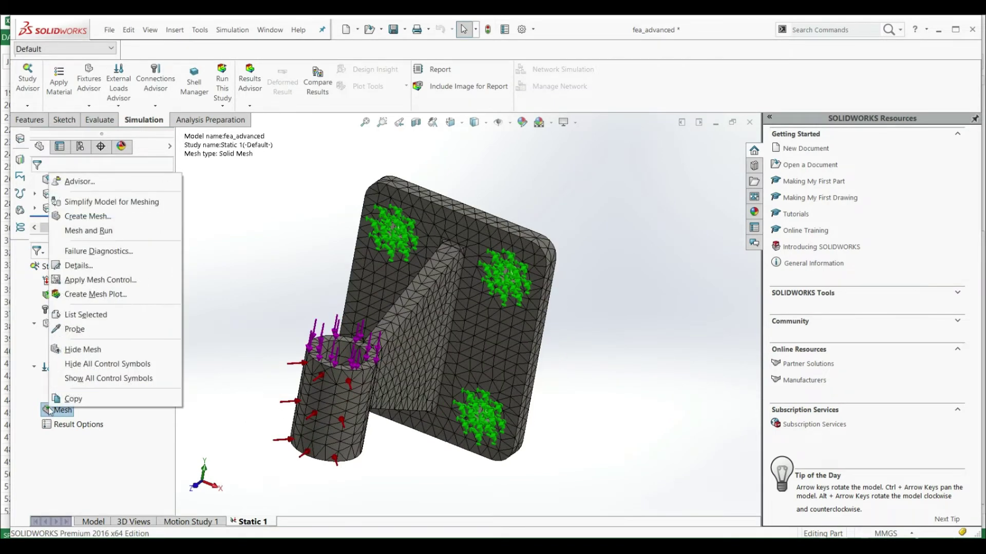
left_click(78, 266)
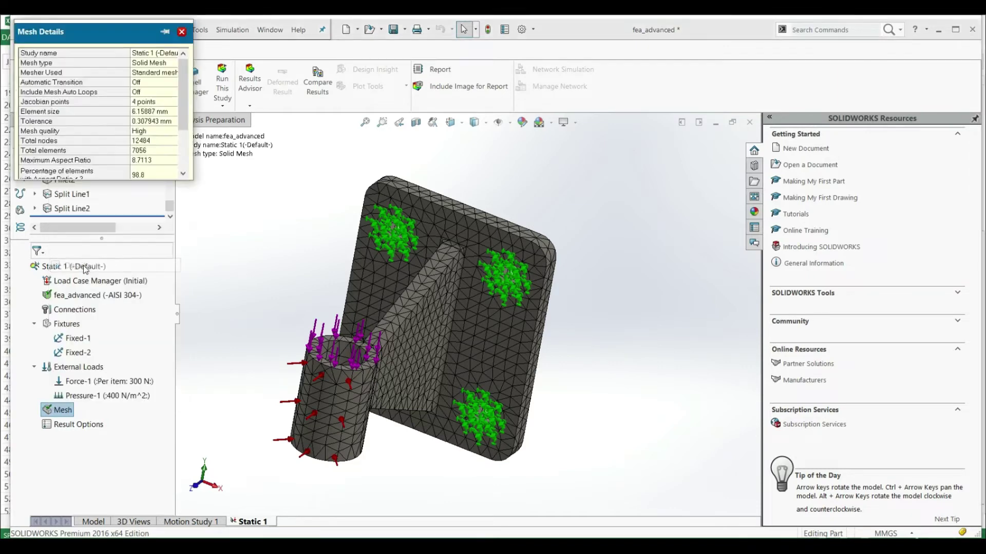
left_click_drag(95, 32, 204, 185)
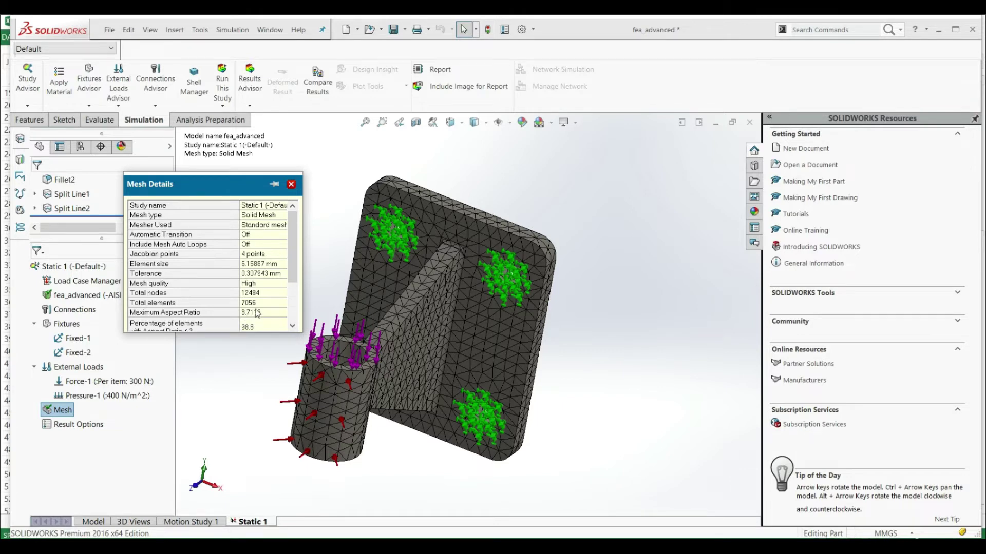
scroll(257, 314, "down", 3)
scroll(257, 314, "up", 3)
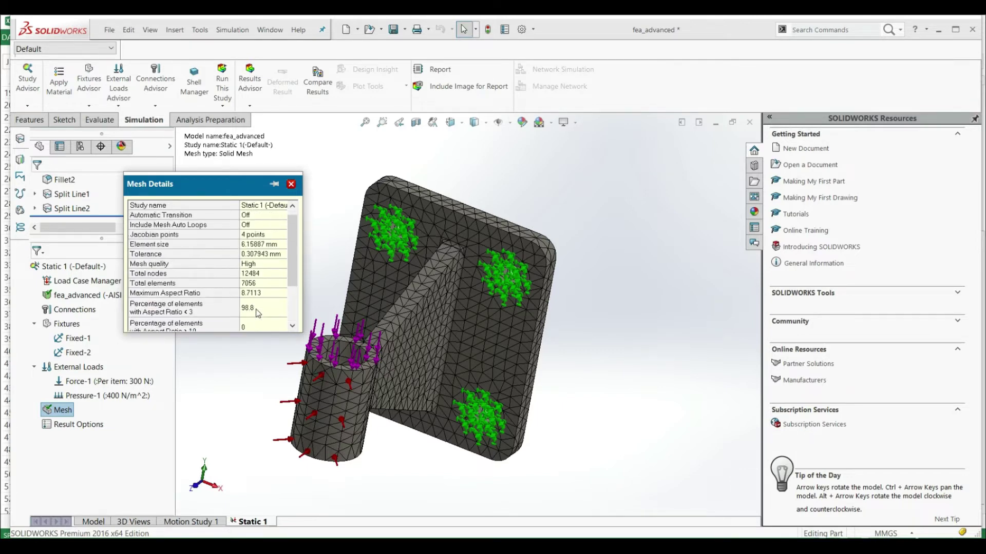
left_click(291, 184)
key("f")
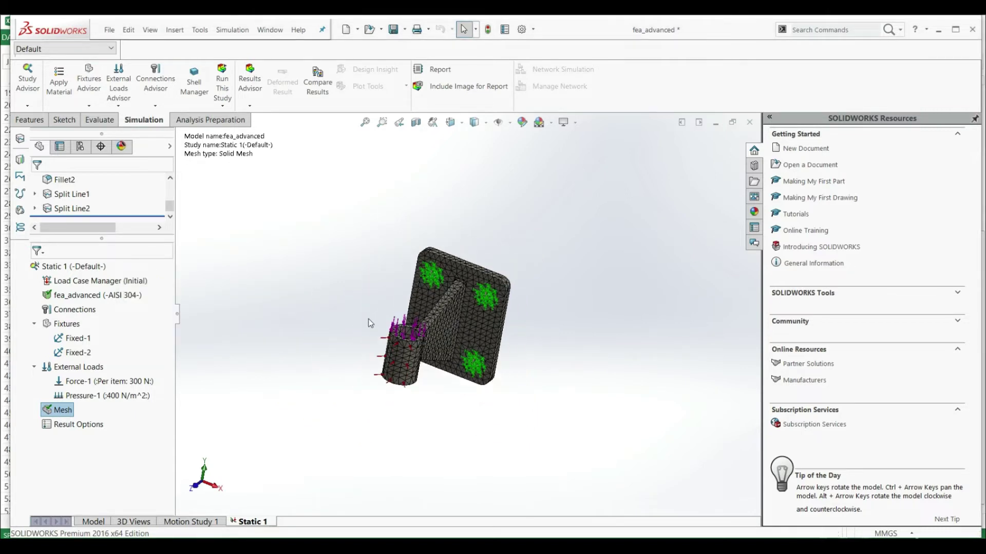
middle_click_drag(370, 322, 356, 307)
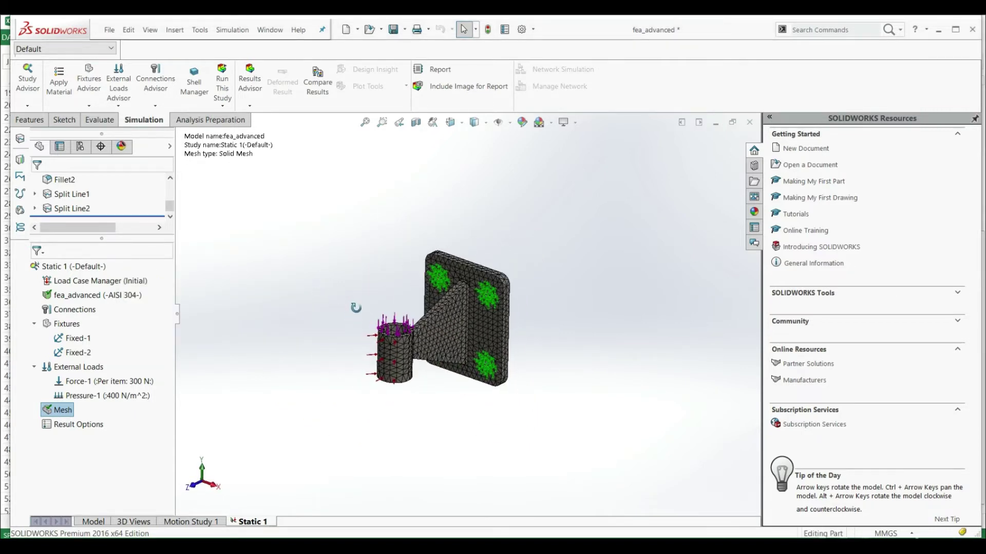
right_click(60, 414)
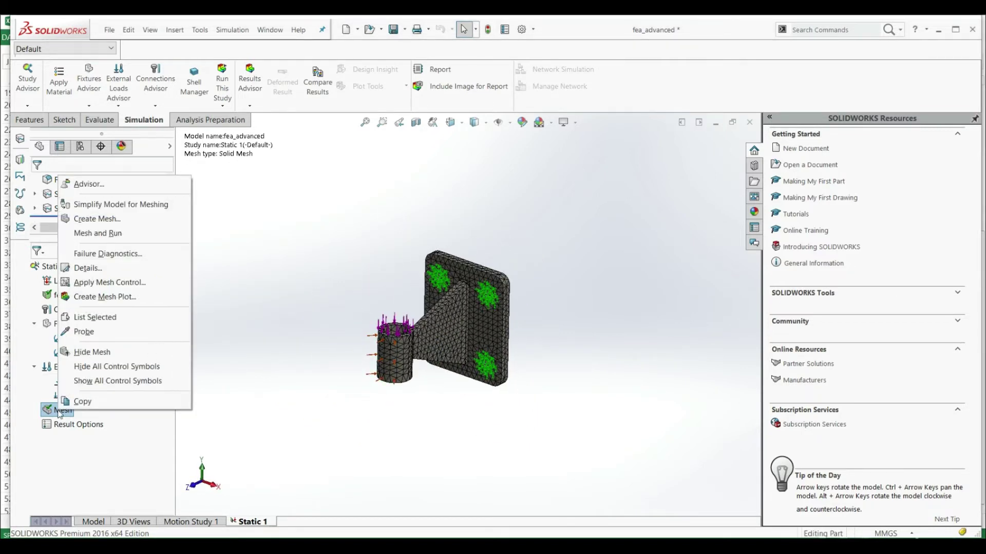
Create an aspect-ratio mesh quality plot, showing values from about 1.055 to 8.711.
left_click(98, 298)
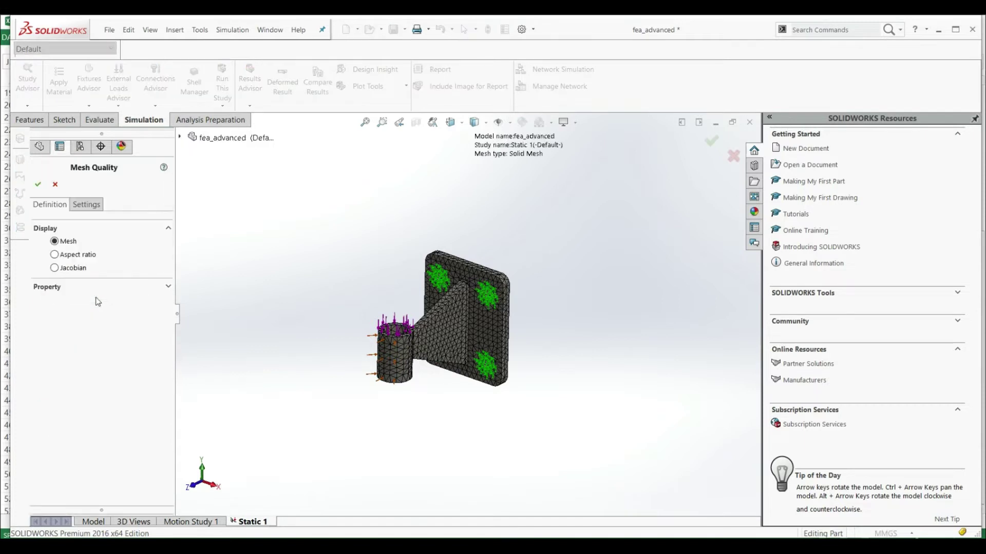
left_click(54, 255)
left_click(38, 184)
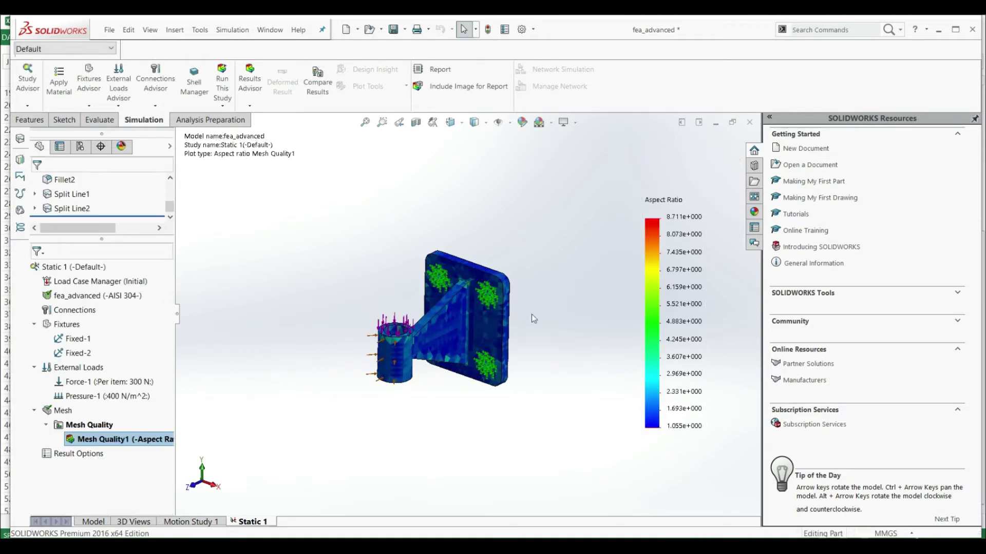
middle_click_drag(531, 314, 547, 342)
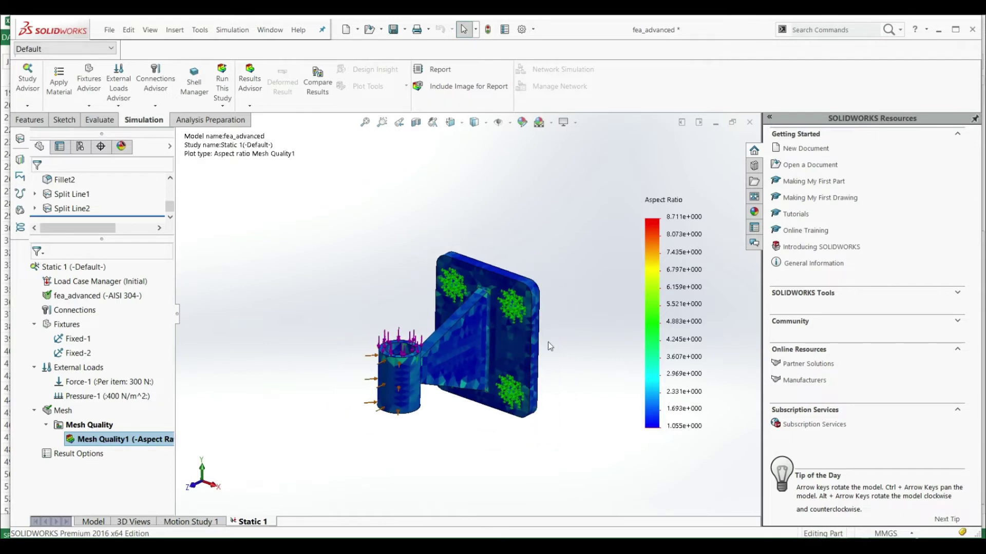
scroll(548, 347, "down", 2)
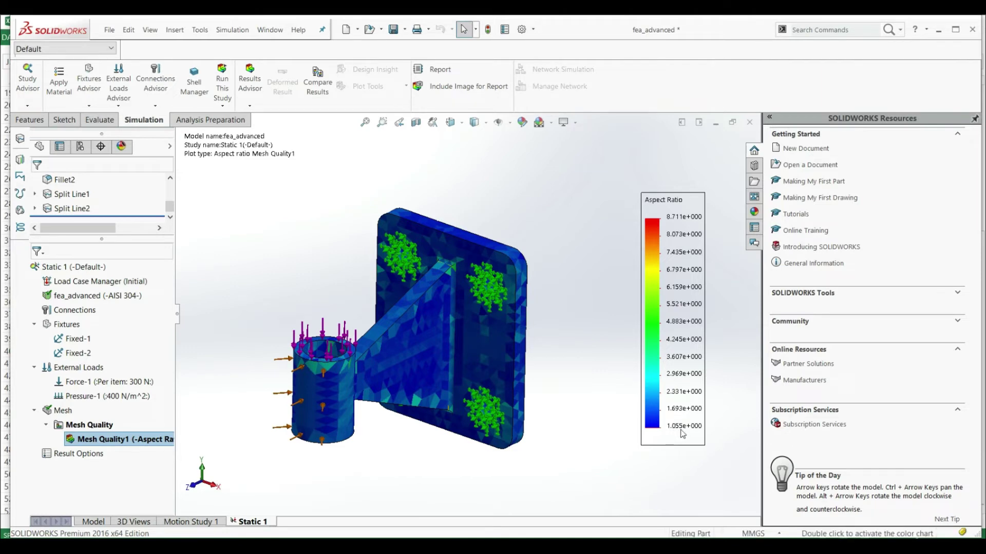
scroll(436, 310, "up", 5)
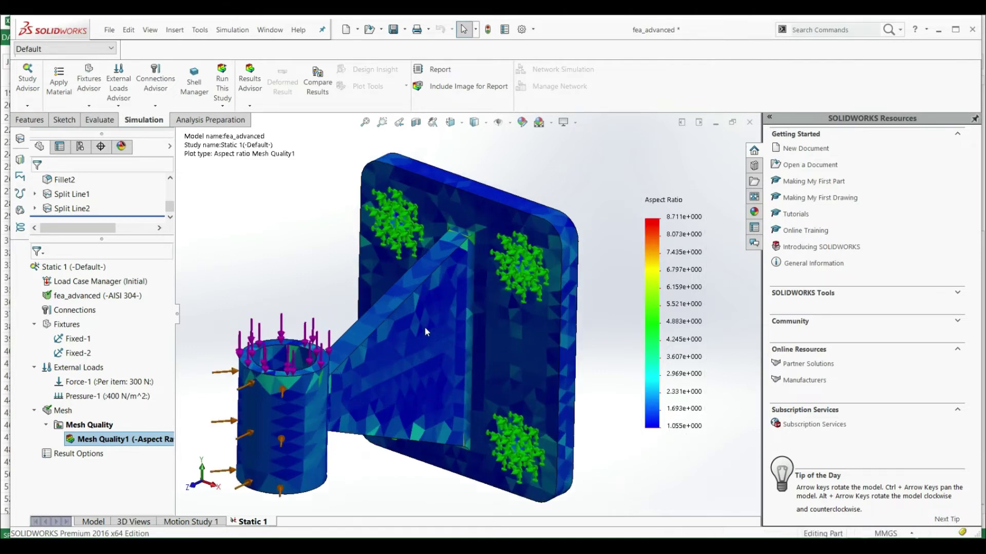
middle_click_drag(424, 327, 308, 363)
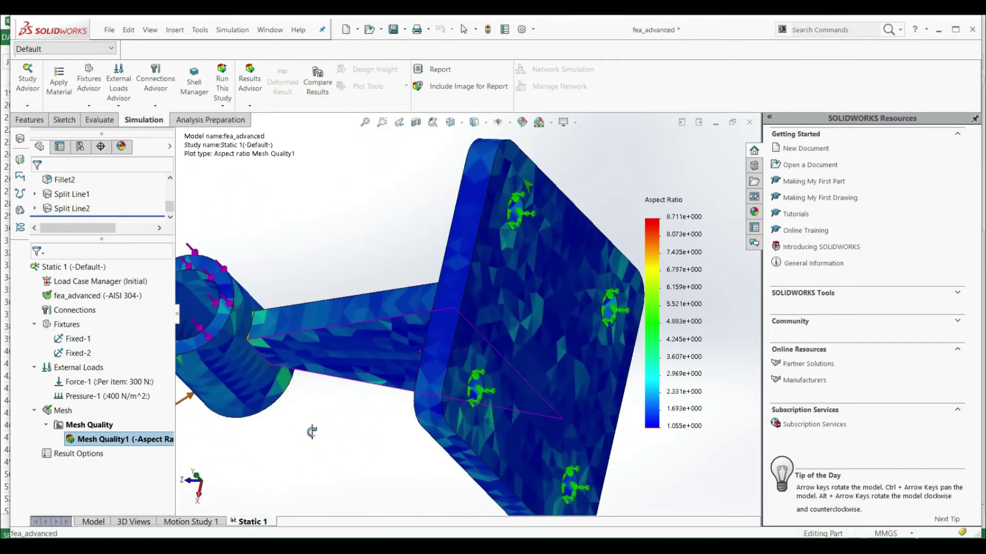
scroll(257, 351, "up", 3)
scroll(255, 346, "up", 3)
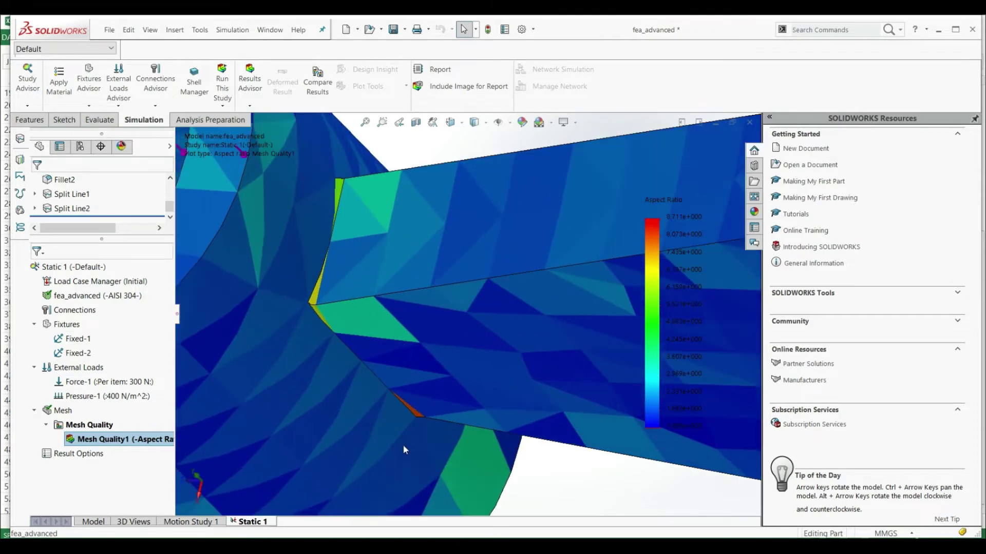
scroll(403, 445, "up", 4)
scroll(419, 426, "down", 5)
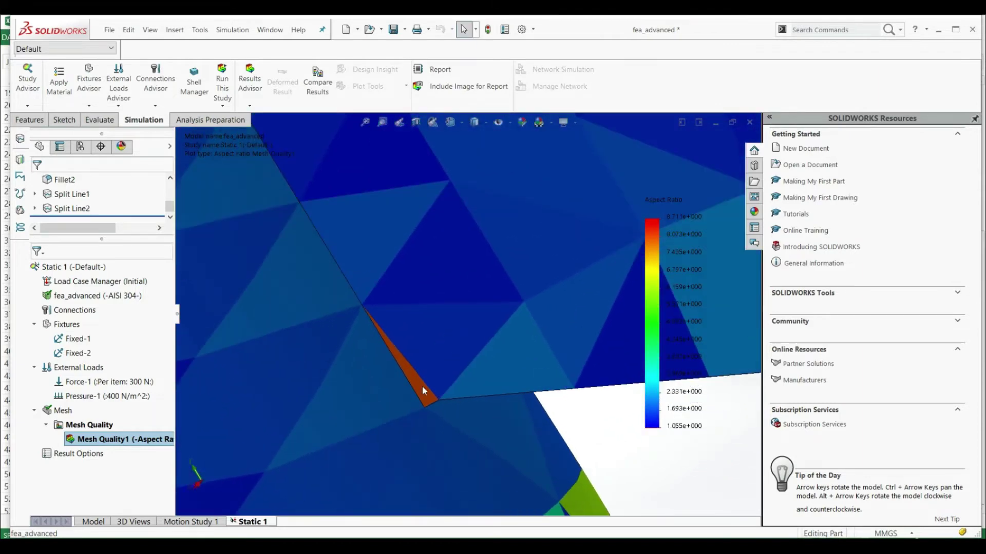
scroll(459, 383, "down", 3)
scroll(468, 346, "up", 5)
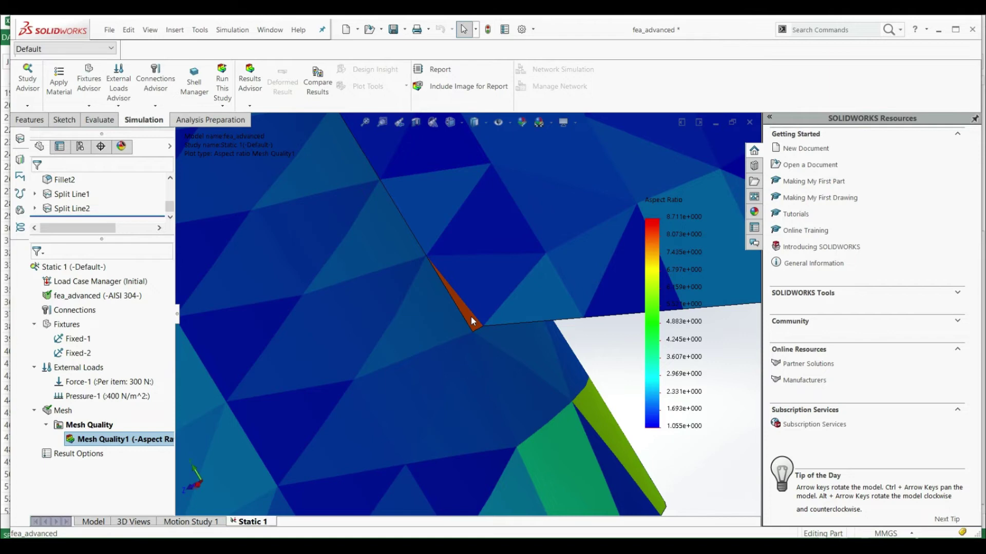
scroll(472, 318, "up", 2)
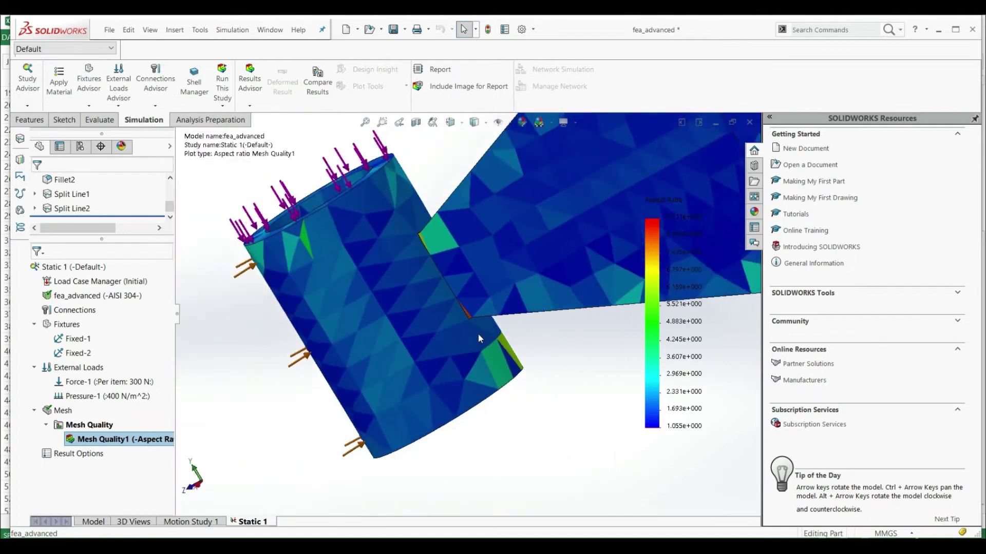
key("ctrl+7")
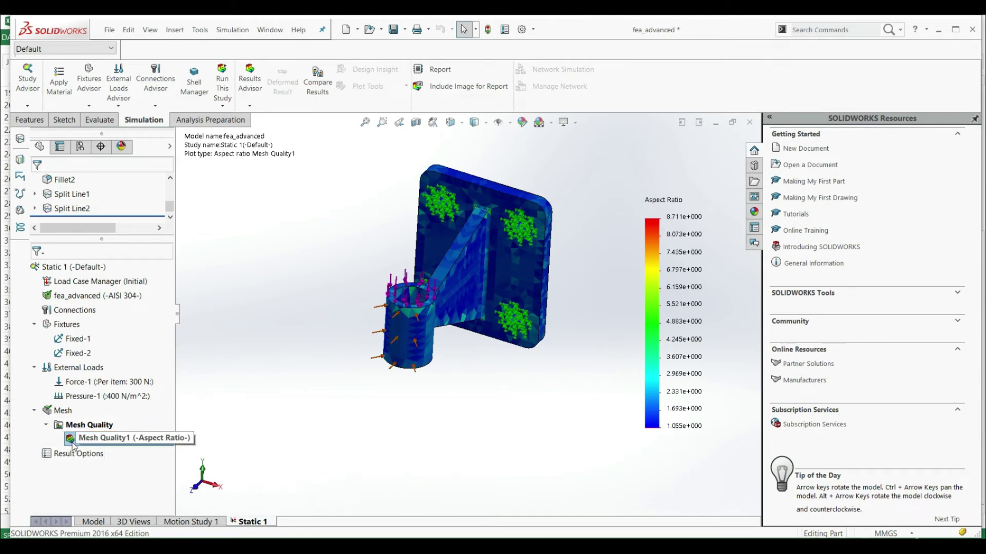
left_click(127, 441)
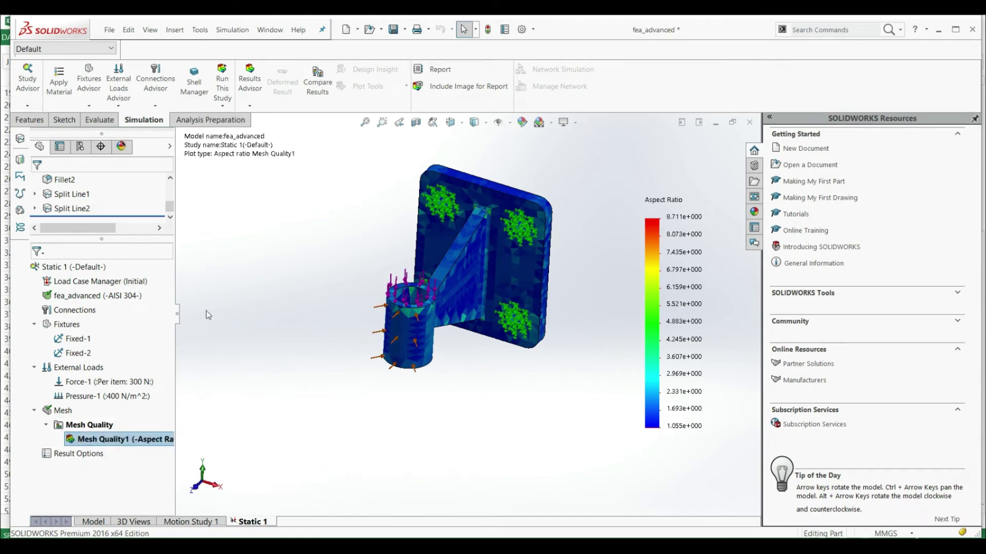
right_click(59, 411)
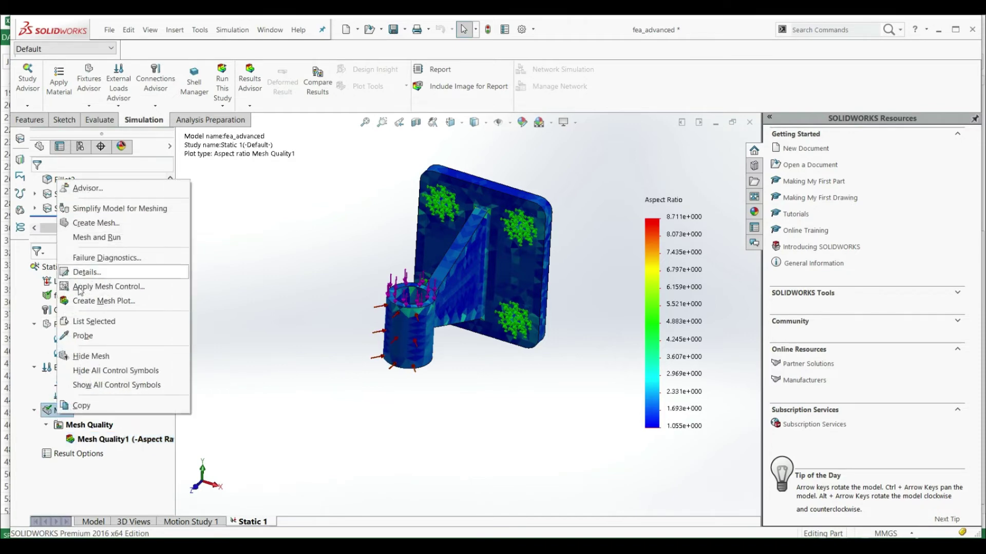
Remesh the bracket with a 3 mm global element size.
left_click(109, 223)
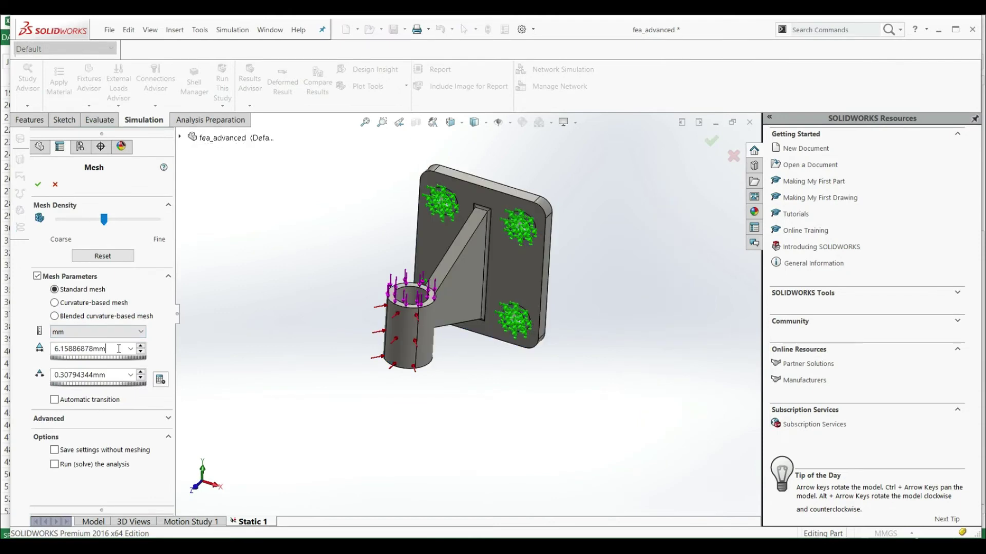
double_click(118, 348)
type("3.00mm")
left_click(37, 184)
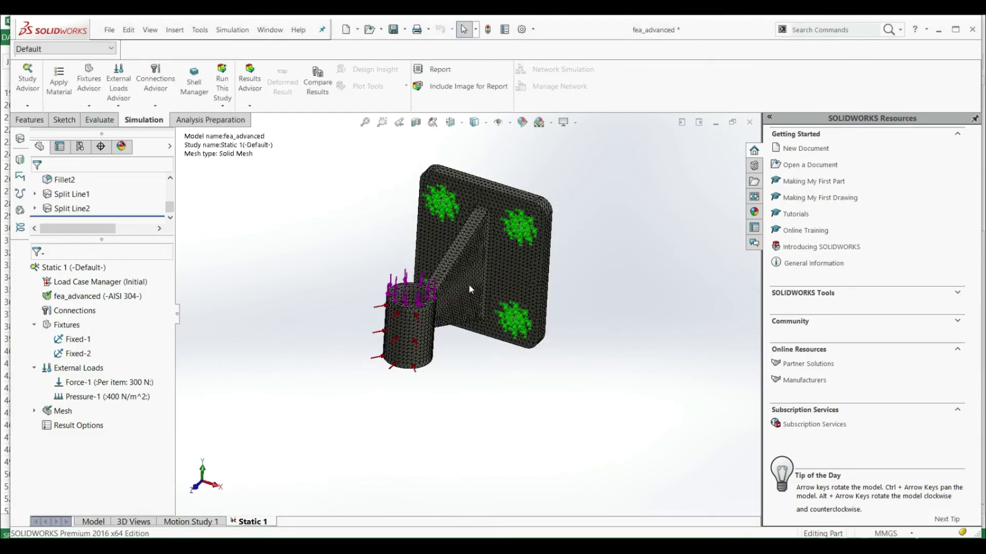
Display the Mesh Quality1 aspect-ratio plot, now ranging about 1.033 to 12.02.
scroll(466, 288, "down", 10)
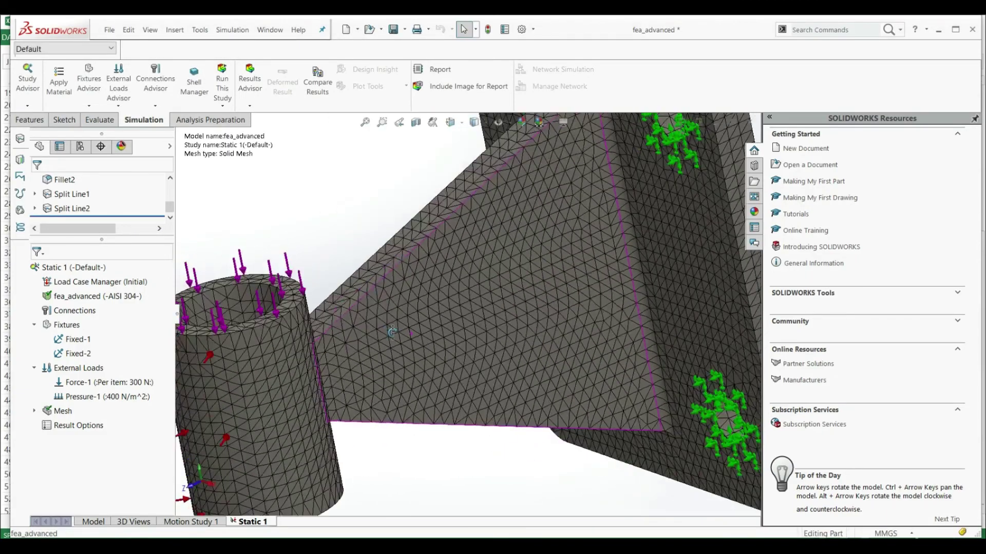
scroll(392, 332, "up", 10)
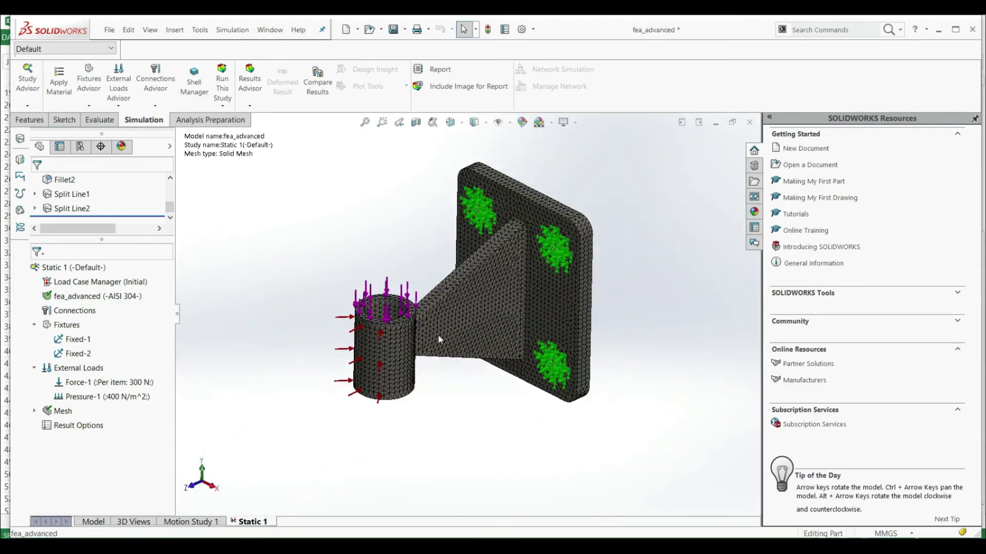
left_click(34, 412)
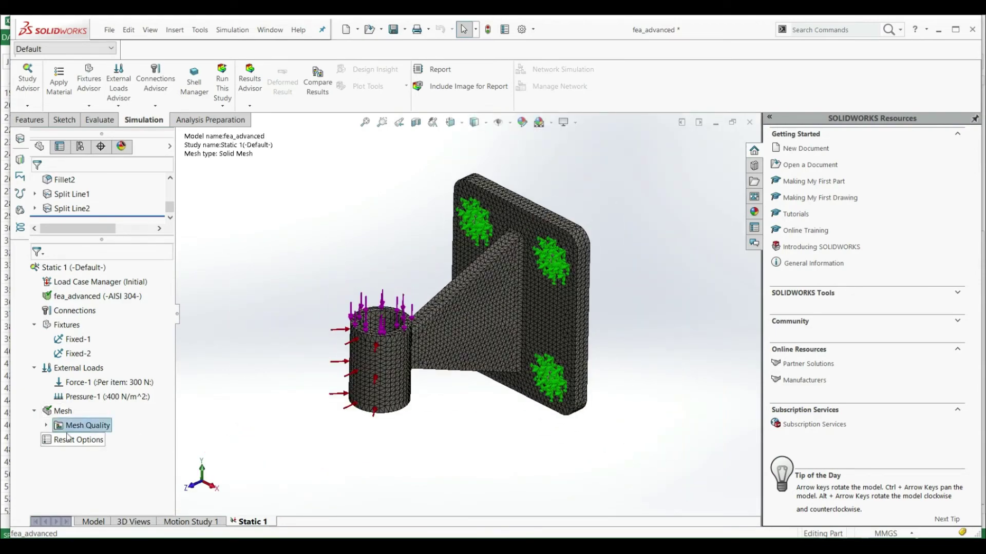
left_click(47, 426)
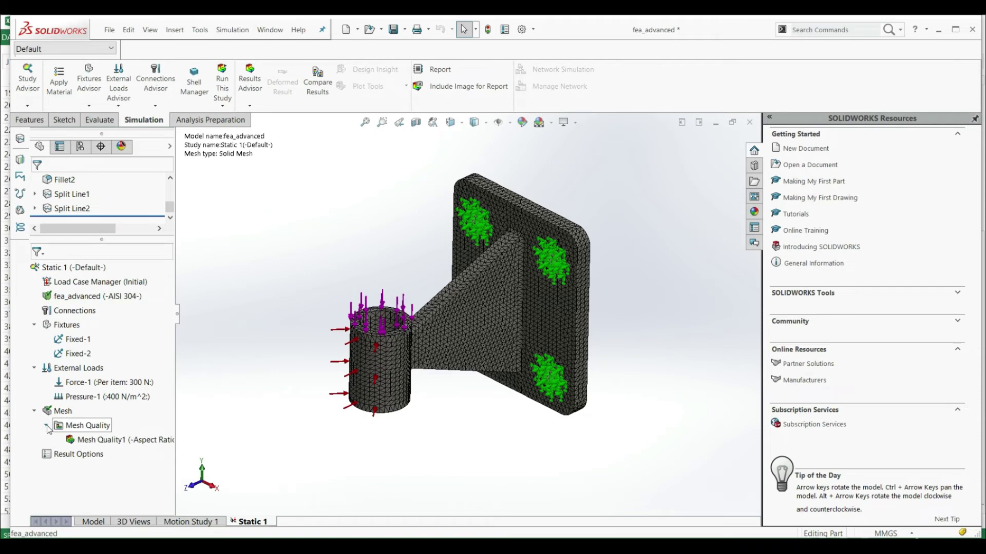
double_click(89, 443)
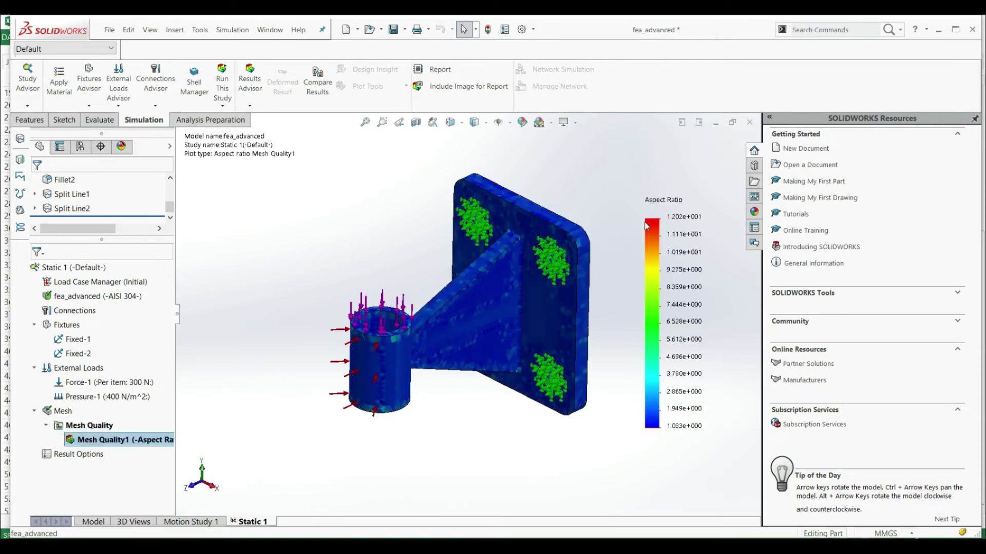
left_click(63, 412)
right_click(63, 413)
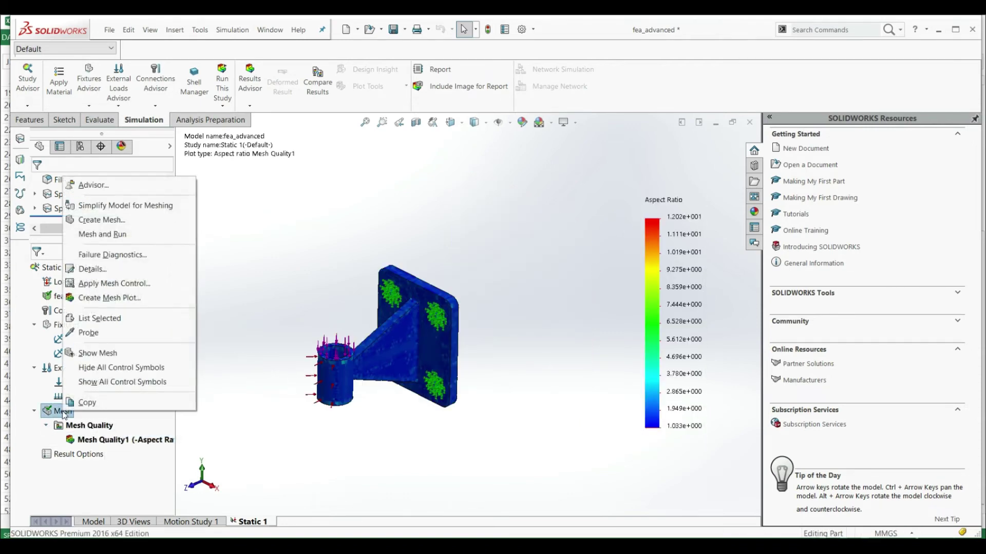
left_click(72, 267)
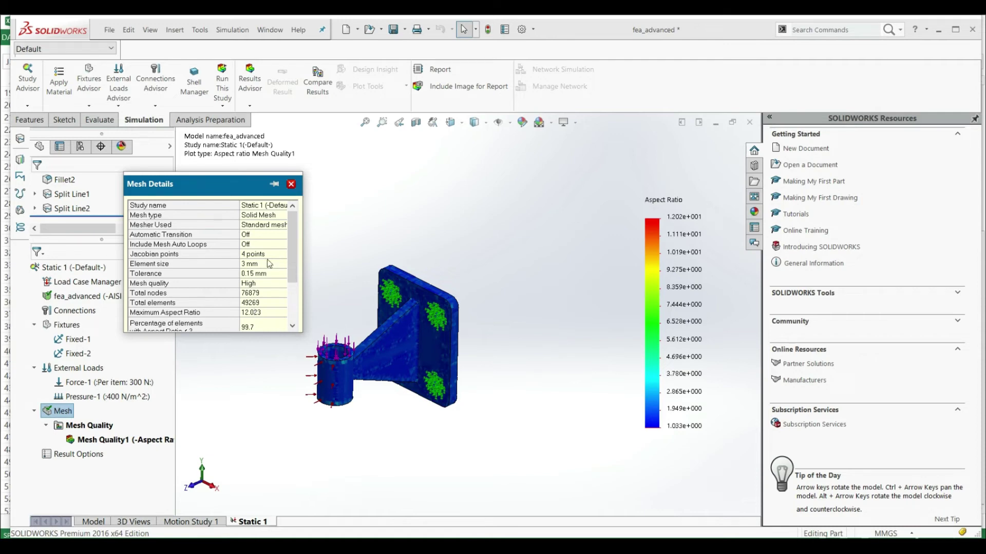
left_click(291, 185)
Change the global element size from 3 to 8 mm, remesh, and display Mesh Quality1 (max about 18.14).
right_click(47, 413)
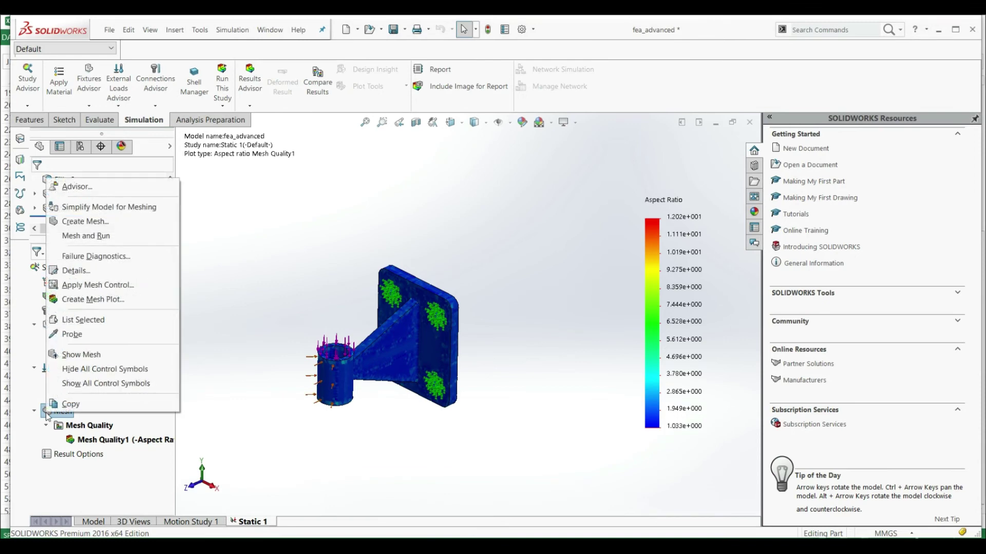
left_click(85, 221)
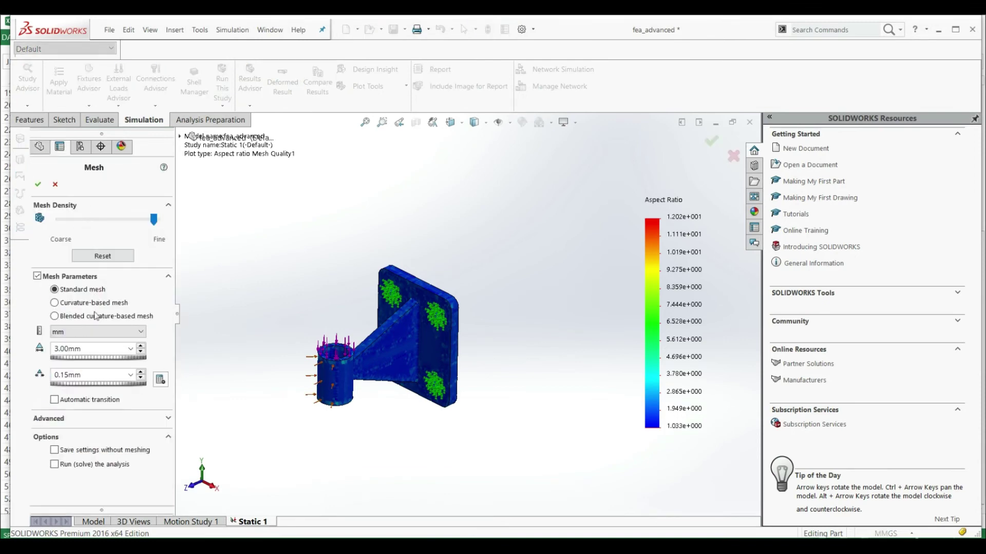
double_click(89, 349)
type("8")
left_click(37, 185)
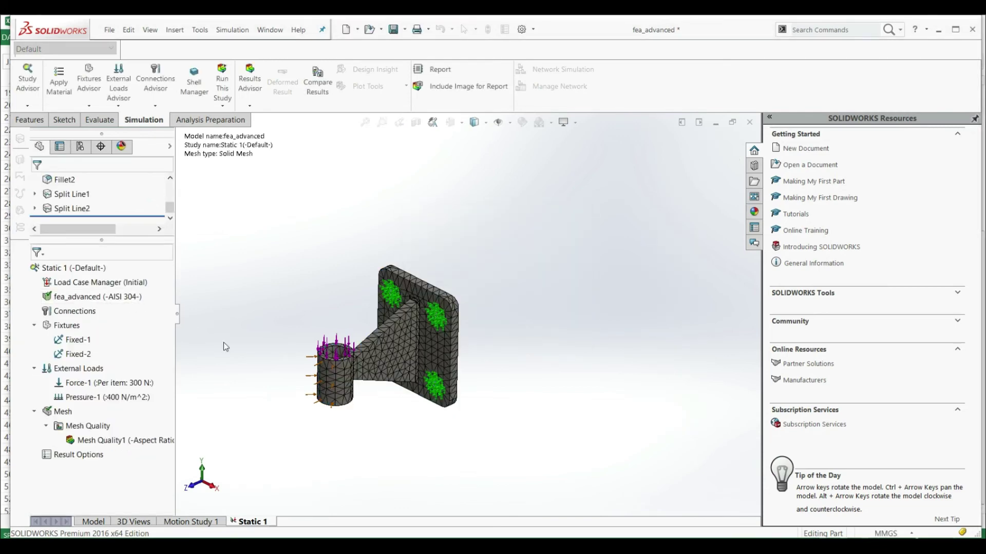
double_click(102, 446)
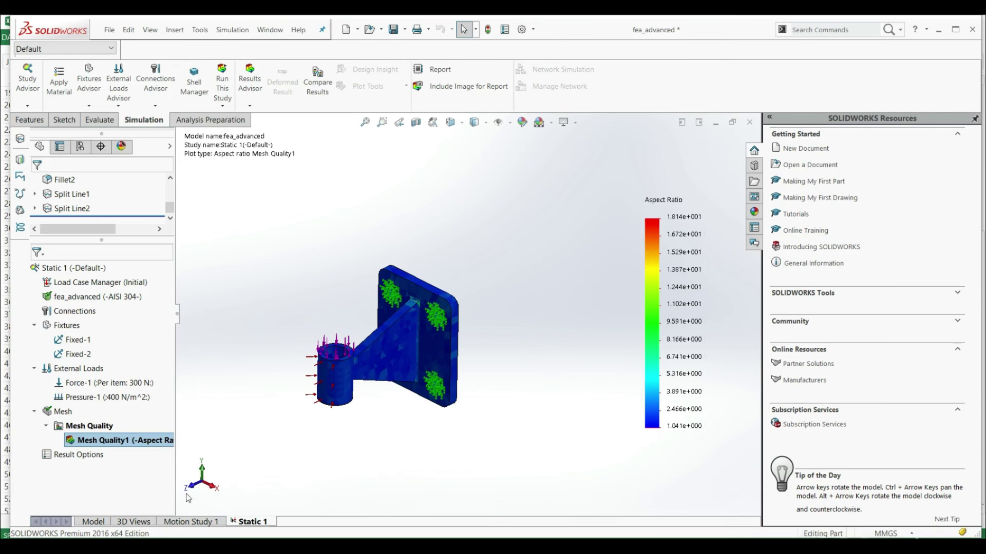
right_click(87, 445)
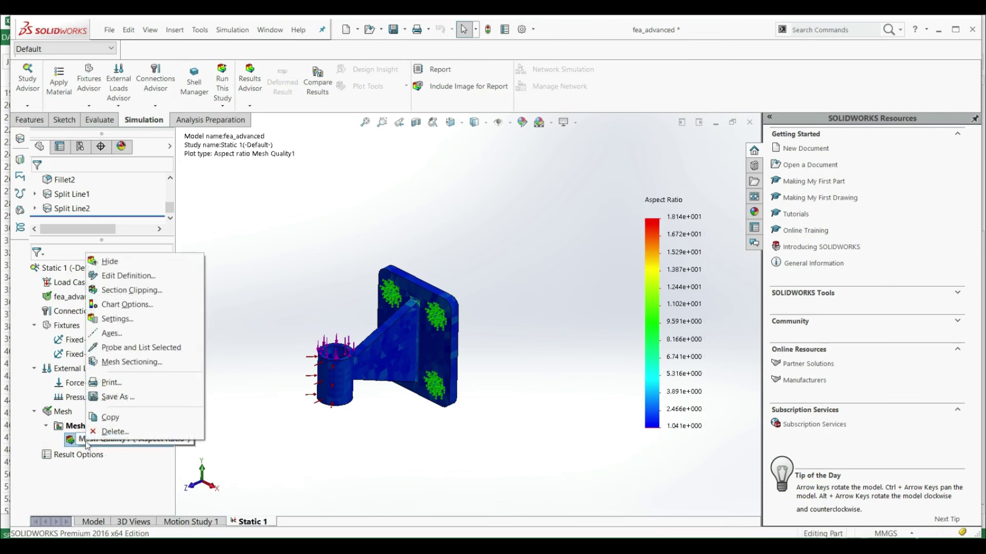
Remesh at 6 mm element size and show Mesh Quality1, spanning about 1.048 to 8.711.
right_click(62, 413)
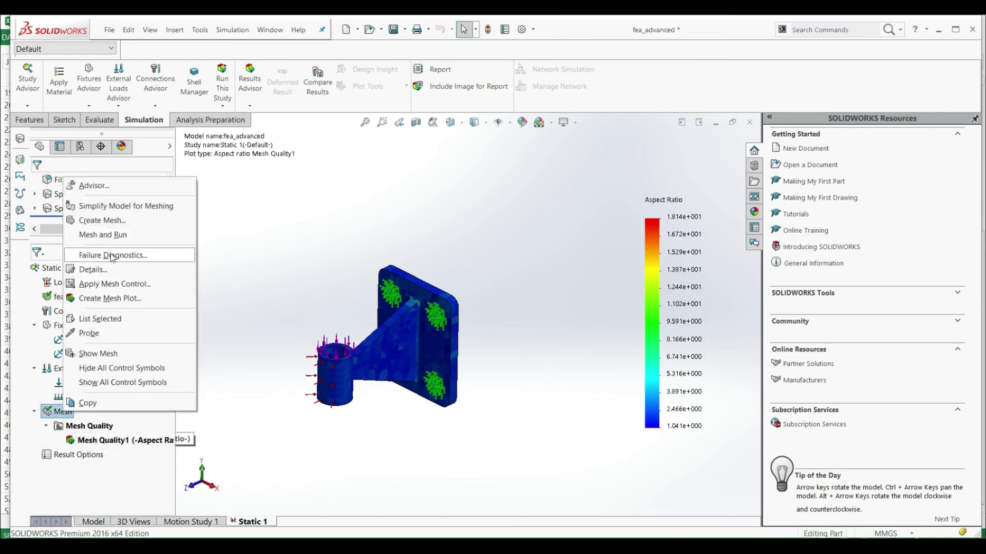
left_click(126, 254)
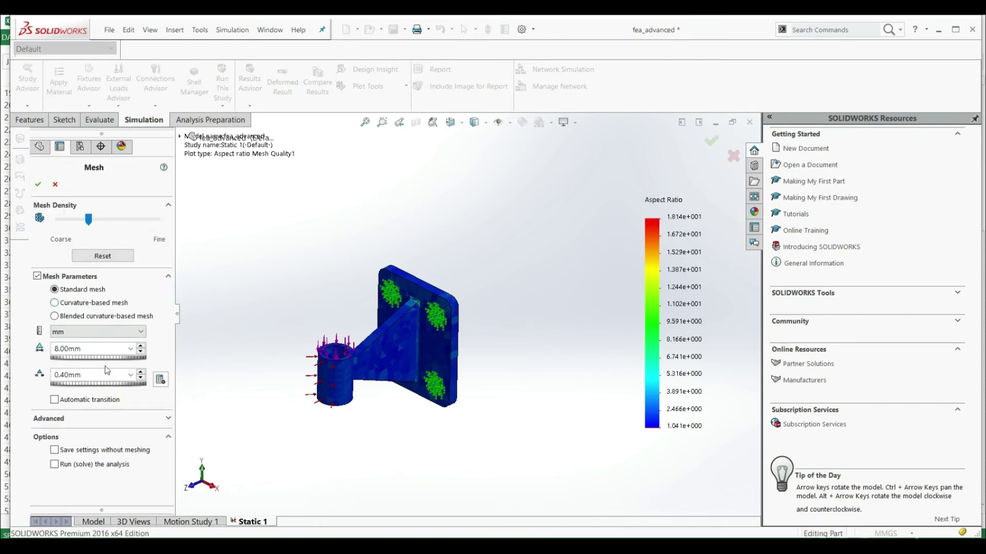
left_click(99, 350)
type("6")
left_click(37, 184)
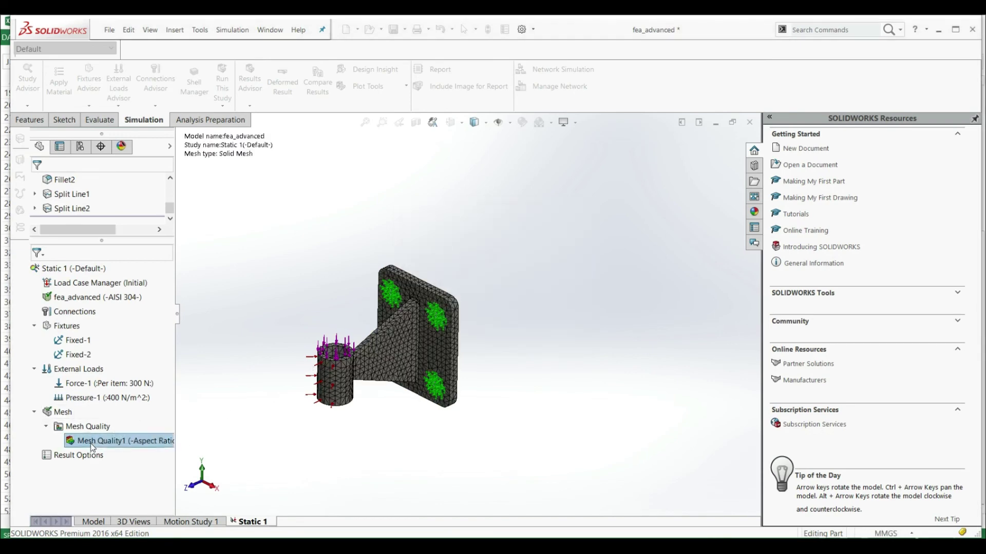
right_click(118, 441)
left_click(154, 345)
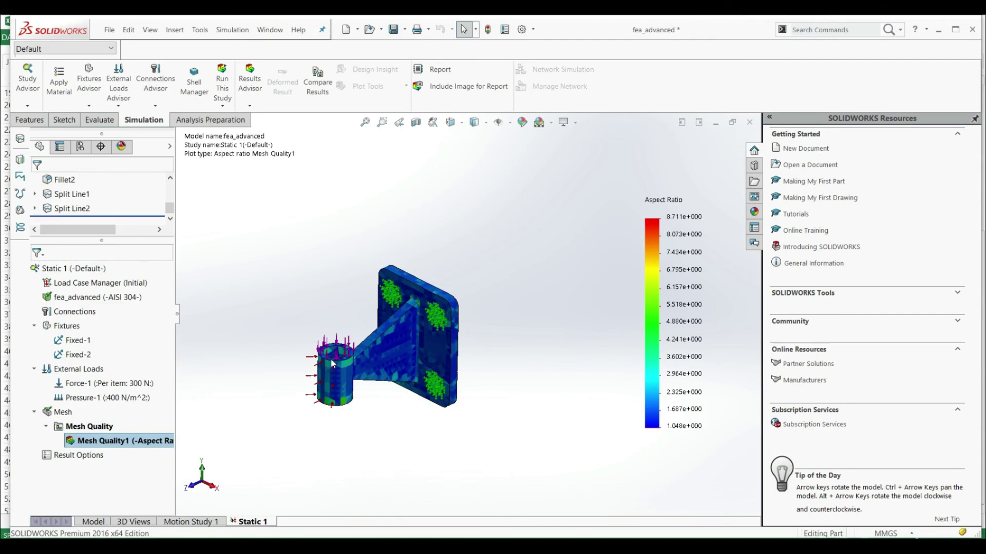
scroll(355, 352, "down", 5)
middle_click_drag(415, 368, 297, 277)
key("ctrl+7")
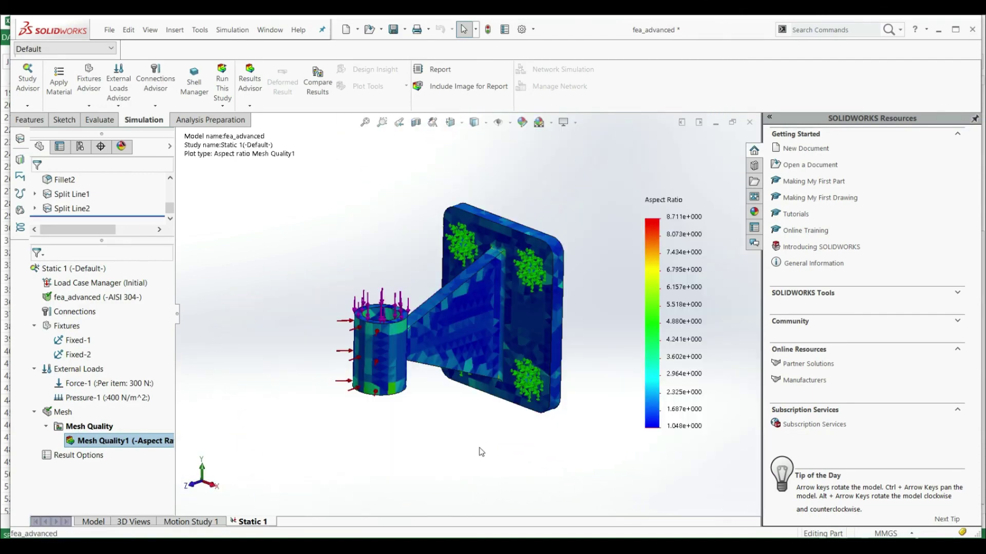